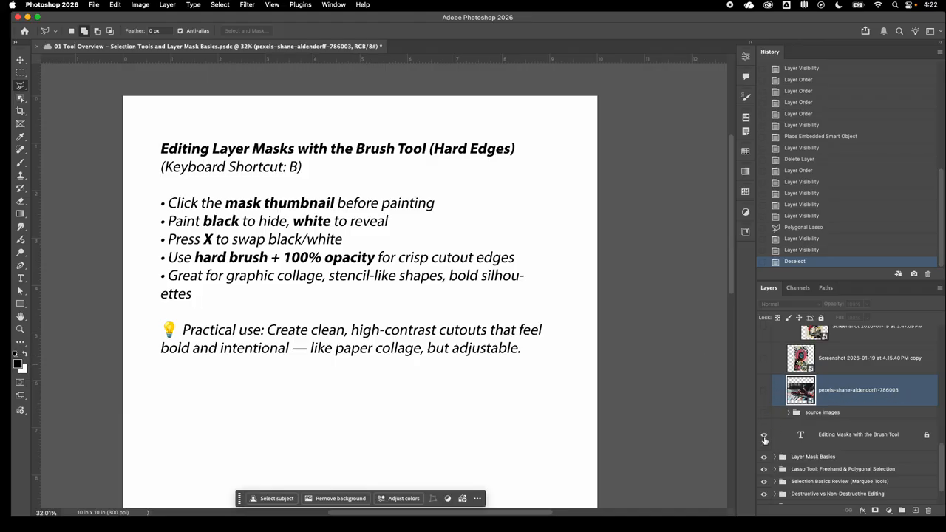
- Hide the notes text layer, show the sneaker photo layer in its place and add a layer mask to it
{"action": "left_click", "coordinate": [764, 436]}
{"action": "left_click", "coordinate": [764, 389]}
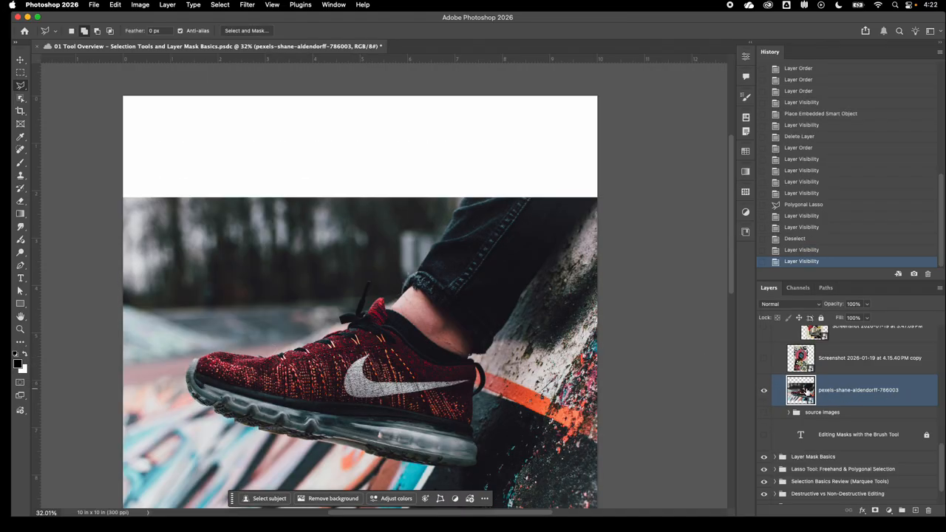
{"action": "scroll", "coordinate": [436, 362], "scroll_direction": "down", "scroll_amount": 5}
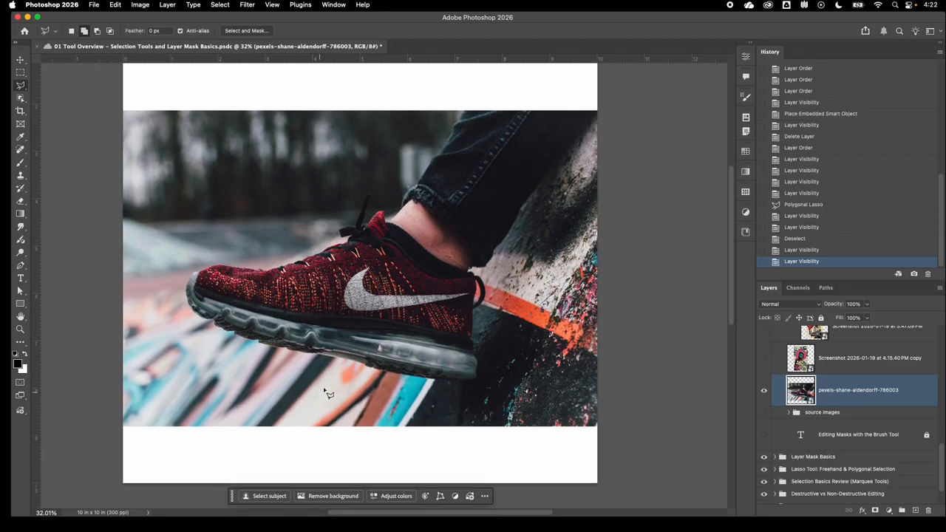
{"action": "left_click", "coordinate": [874, 510]}
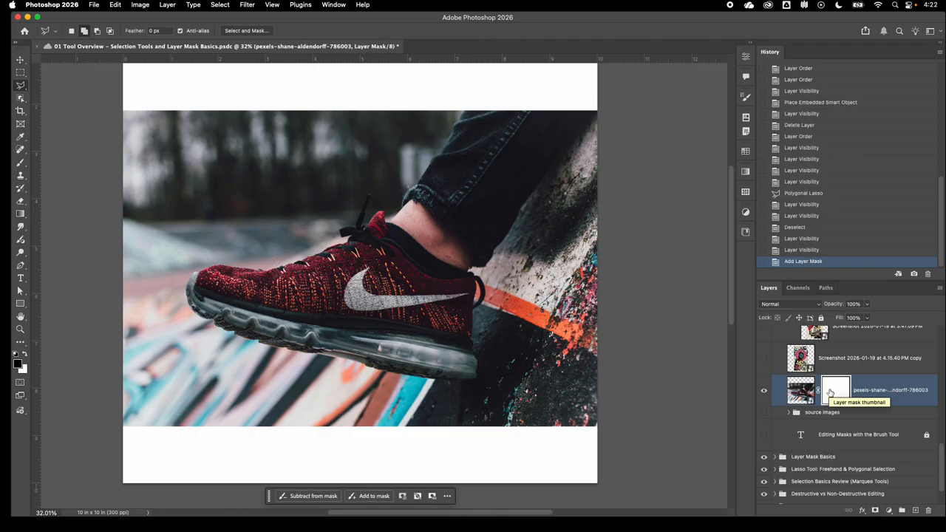
- Activate the Brush tool for the layer mask and adjust the brush size to 300 px
{"action": "key", "text": "b"}
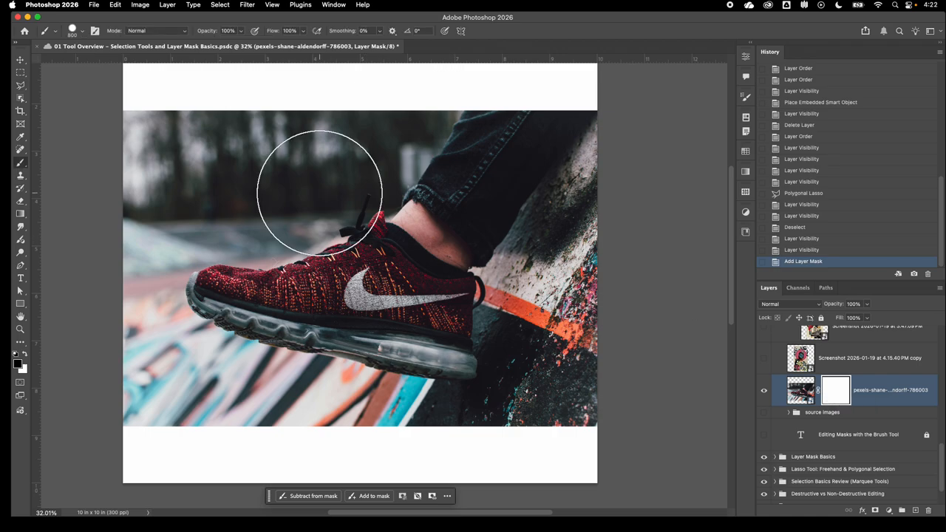
{"action": "key", "text": "bracketleft"}
{"action": "key", "text": "bracketleft"}
{"action": "key", "text": "bracketleft"}
{"action": "key", "text": "bracketleft"}
{"action": "key", "text": "bracketleft"}
{"action": "key", "text": "bracketleft"}
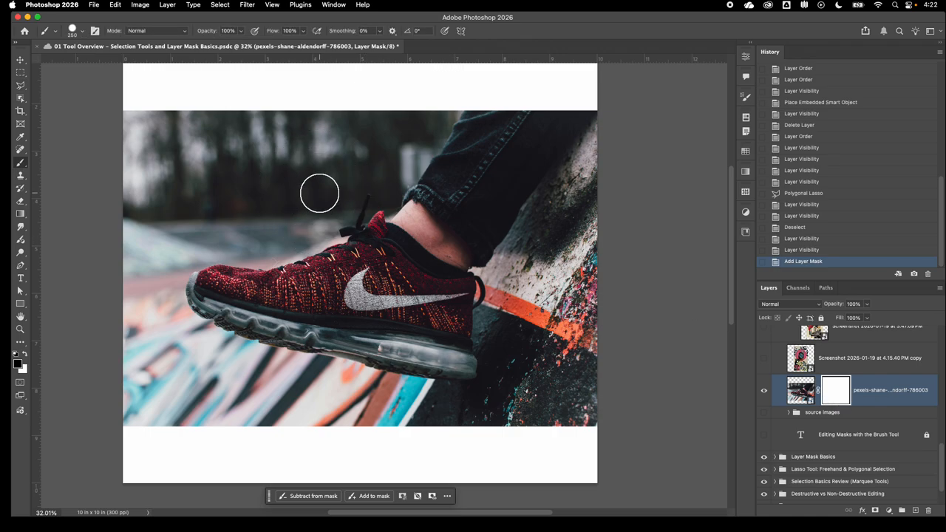
{"action": "key", "text": "bracketleft"}
{"action": "key", "text": "bracketleft"}
{"action": "key", "text": "bracketleft"}
{"action": "key", "text": "bracketleft"}
{"action": "key", "text": "bracketright"}
{"action": "key", "text": "bracketright"}
{"action": "key", "text": "bracketright"}
{"action": "key", "text": "bracketright"}
{"action": "key", "text": "bracketright"}
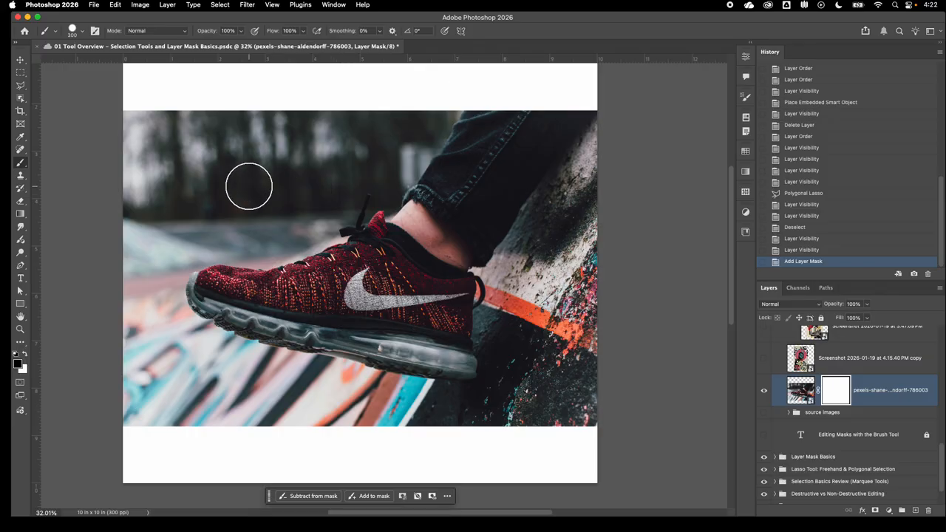
{"action": "key", "text": "bracketright"}
{"action": "key", "text": "bracketleft"}
{"action": "key", "text": "bracketleft"}
{"action": "key", "text": "bracketleft"}
{"action": "key", "text": "bracketleft"}
{"action": "key", "text": "bracketleft"}
{"action": "key", "text": "bracketleft"}
{"action": "key", "text": "bracketleft"}
{"action": "key", "text": "bracketright"}
{"action": "key", "text": "bracketright"}
{"action": "key", "text": "bracketright"}
{"action": "key", "text": "bracketright"}
{"action": "key", "text": "bracketright"}
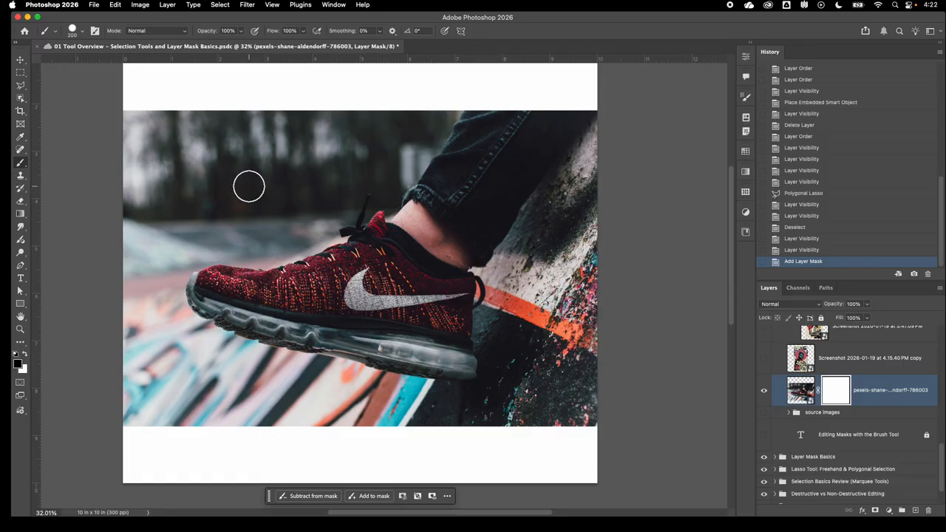
{"action": "key", "text": "bracketleft"}
{"action": "key", "text": "bracketleft"}
- Paint the mask black to hide the background above the sneaker, and paint white to bring its lower part back
{"action": "mouse_move", "coordinate": [249, 186]}
{"action": "left_mouse_down"}
{"action": "mouse_move", "coordinate": [240, 135]}
{"action": "mouse_move", "coordinate": [102, 115]}
{"action": "mouse_move", "coordinate": [146, 179]}
{"action": "mouse_move", "coordinate": [145, 154]}
{"action": "mouse_move", "coordinate": [157, 152]}
{"action": "mouse_move", "coordinate": [190, 194]}
{"action": "left_mouse_up"}
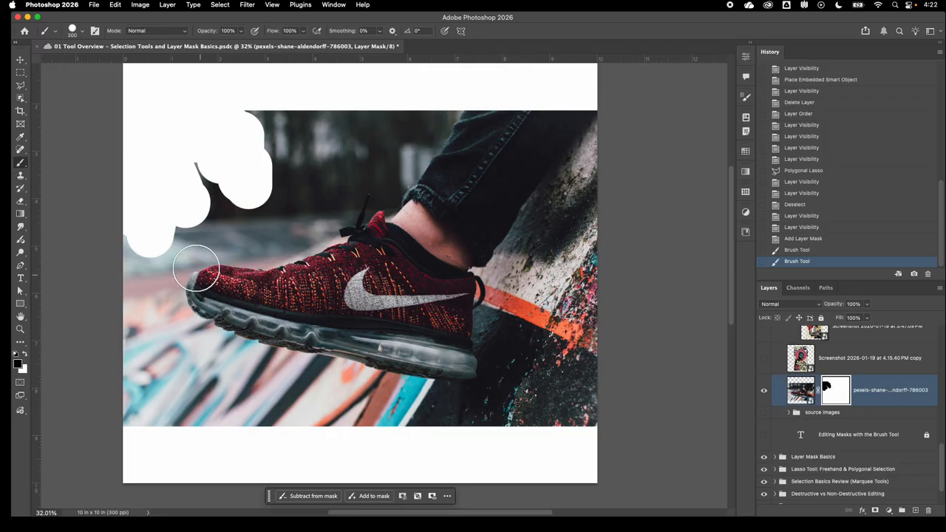
{"action": "mouse_move", "coordinate": [185, 188]}
{"action": "left_mouse_down"}
{"action": "mouse_move", "coordinate": [211, 176]}
{"action": "mouse_move", "coordinate": [261, 193]}
{"action": "mouse_move", "coordinate": [241, 126]}
{"action": "left_mouse_up"}
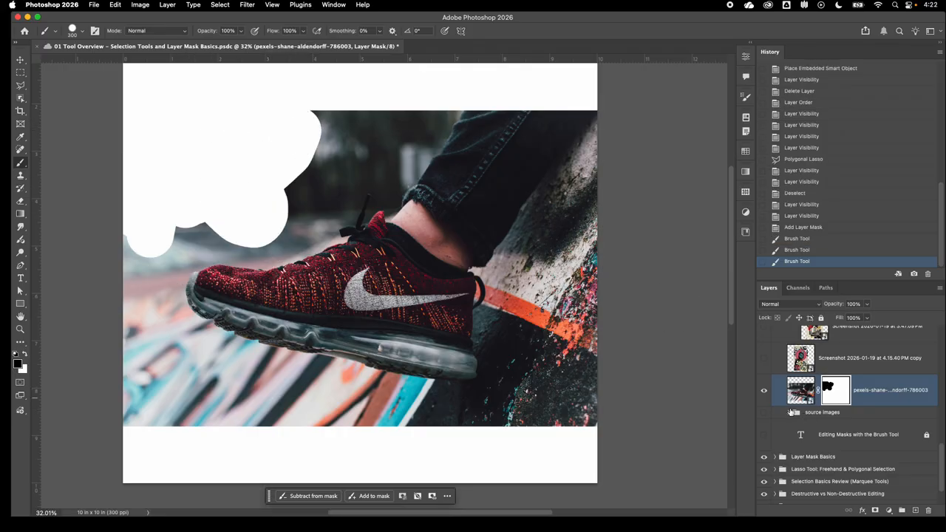
{"action": "mouse_move", "coordinate": [192, 199]}
{"action": "left_mouse_down"}
{"action": "mouse_move", "coordinate": [278, 193]}
{"action": "mouse_move", "coordinate": [331, 142]}
{"action": "mouse_move", "coordinate": [302, 115]}
{"action": "mouse_move", "coordinate": [377, 120]}
{"action": "mouse_move", "coordinate": [314, 195]}
{"action": "mouse_move", "coordinate": [259, 231]}
{"action": "mouse_move", "coordinate": [127, 227]}
{"action": "left_mouse_up"}
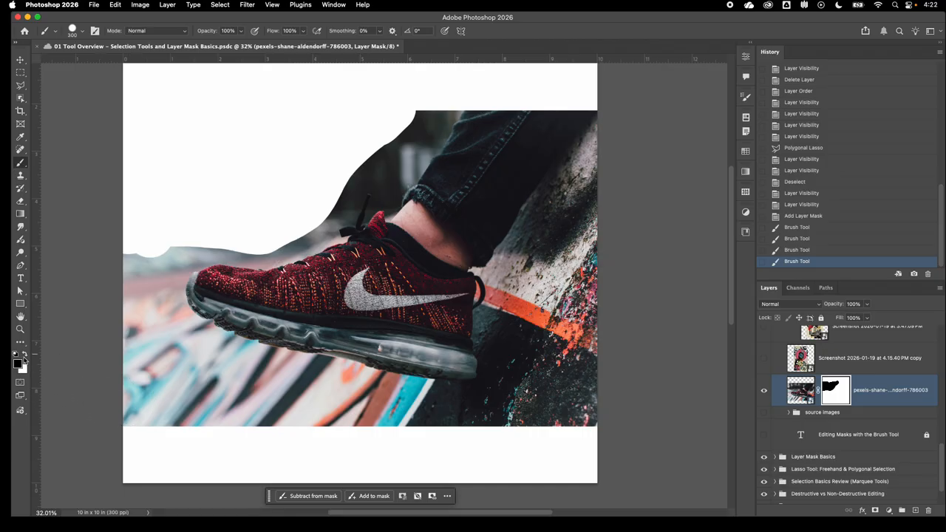
{"action": "left_click", "coordinate": [24, 356]}
{"action": "mouse_move", "coordinate": [175, 232]}
{"action": "left_mouse_down"}
{"action": "mouse_move", "coordinate": [143, 237]}
{"action": "mouse_move", "coordinate": [228, 197]}
{"action": "mouse_move", "coordinate": [203, 216]}
{"action": "mouse_move", "coordinate": [254, 224]}
{"action": "mouse_move", "coordinate": [314, 206]}
{"action": "mouse_move", "coordinate": [347, 162]}
{"action": "mouse_move", "coordinate": [216, 194]}
{"action": "mouse_move", "coordinate": [87, 192]}
{"action": "left_mouse_up"}
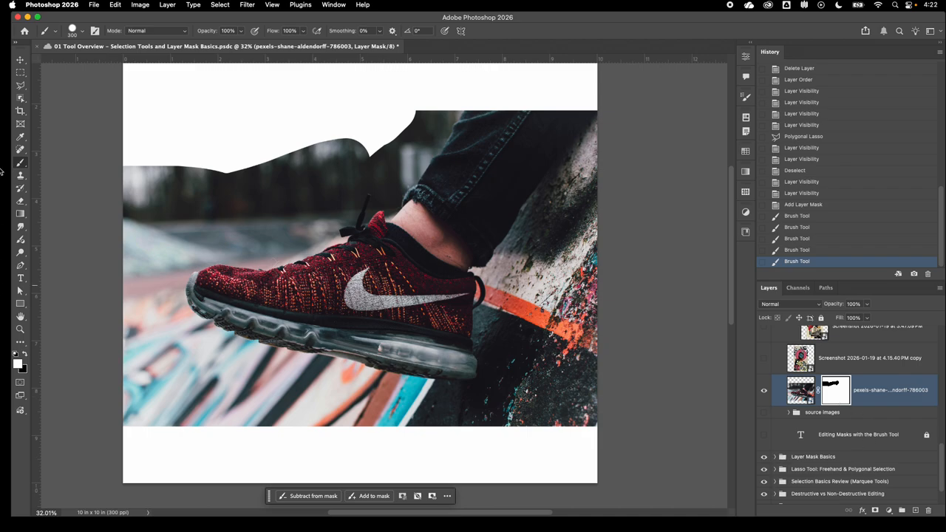
- Select the background above the toe and laces with the Polygonal Lasso, tracing the sneaker's upper edge up to the lace tip
{"action": "left_click", "coordinate": [23, 86]}
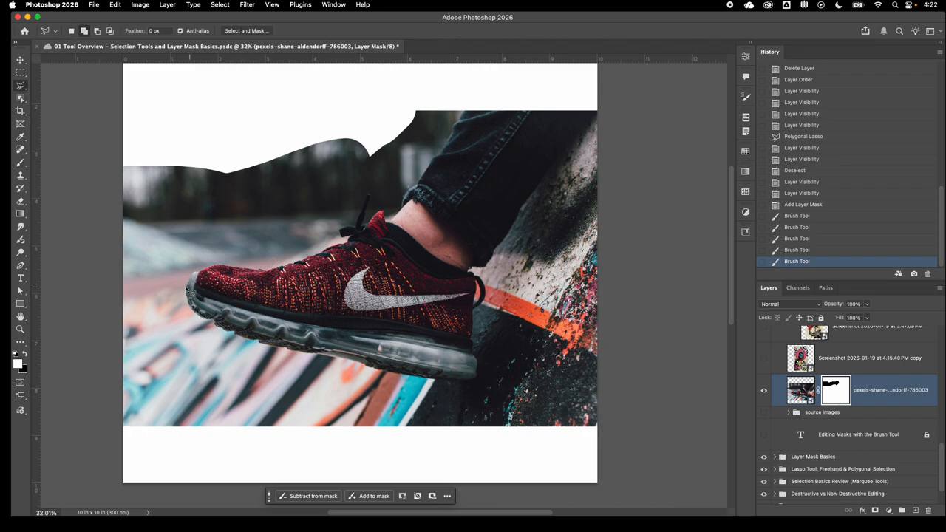
{"action": "left_click_drag", "start_coordinate": [190, 293], "coordinate": [196, 277]}
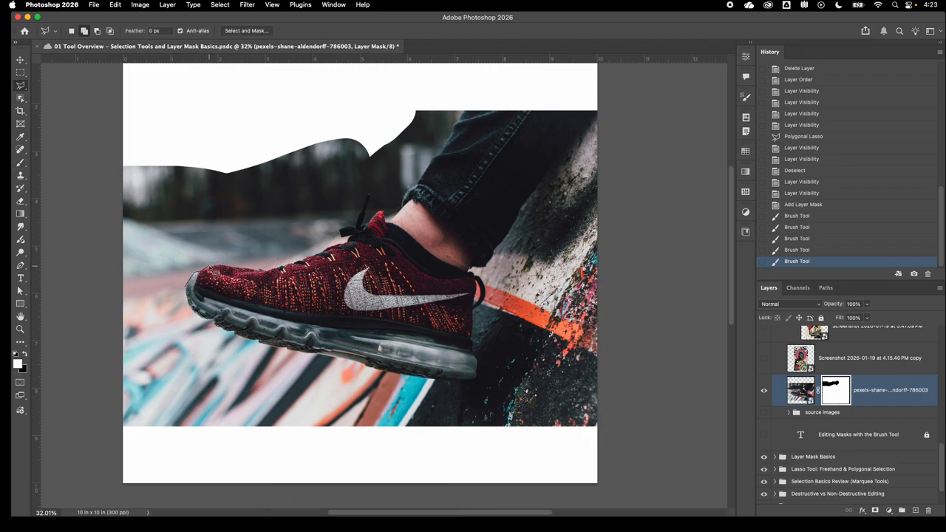
{"action": "left_click_drag", "start_coordinate": [226, 271], "coordinate": [277, 276]}
{"action": "left_click", "coordinate": [361, 216]}
{"action": "left_click", "coordinate": [346, 147]}
{"action": "left_click", "coordinate": [306, 108]}
{"action": "left_click", "coordinate": [111, 127]}
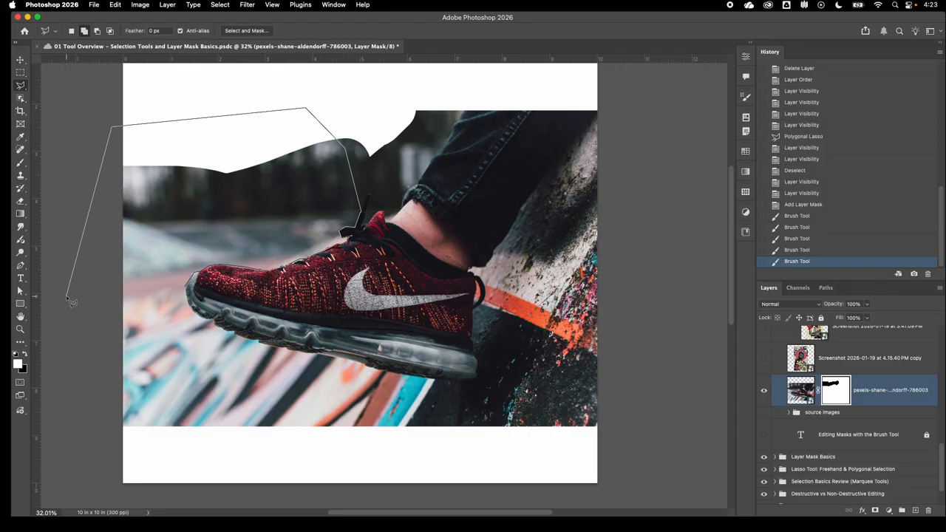
{"action": "left_click", "coordinate": [66, 297]}
{"action": "left_click", "coordinate": [127, 331]}
{"action": "left_click", "coordinate": [178, 299]}
{"action": "double_click", "coordinate": [191, 292]}
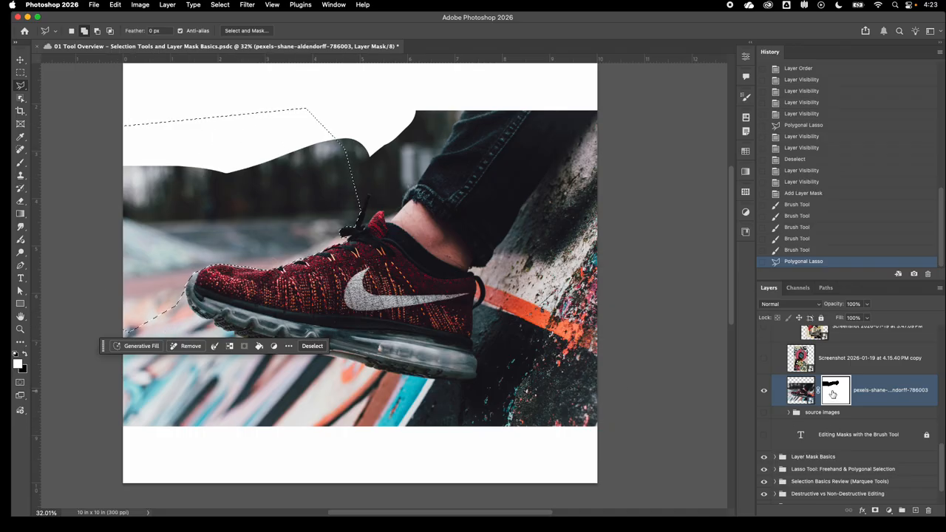
- Paint black on the mask inside the selection to hide the background above the toe, and deselect
{"action": "left_click", "coordinate": [24, 354]}
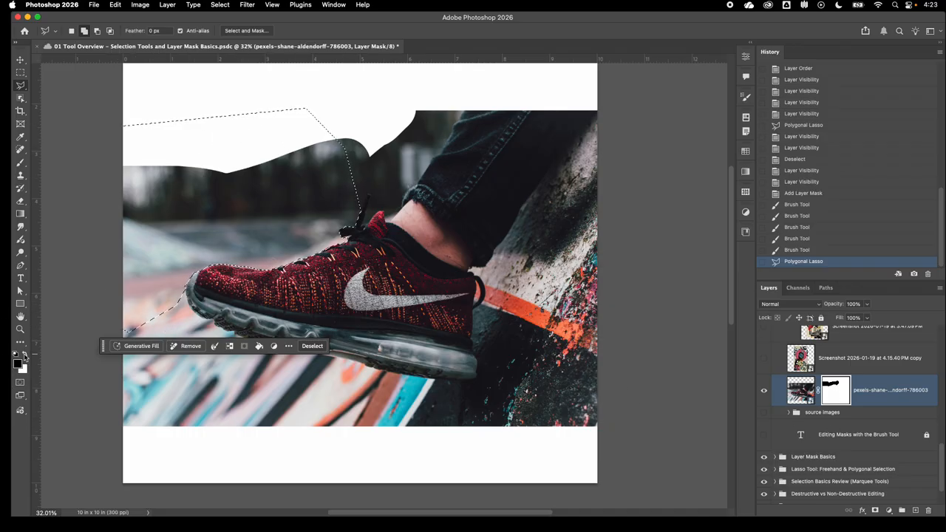
{"action": "key", "text": "b"}
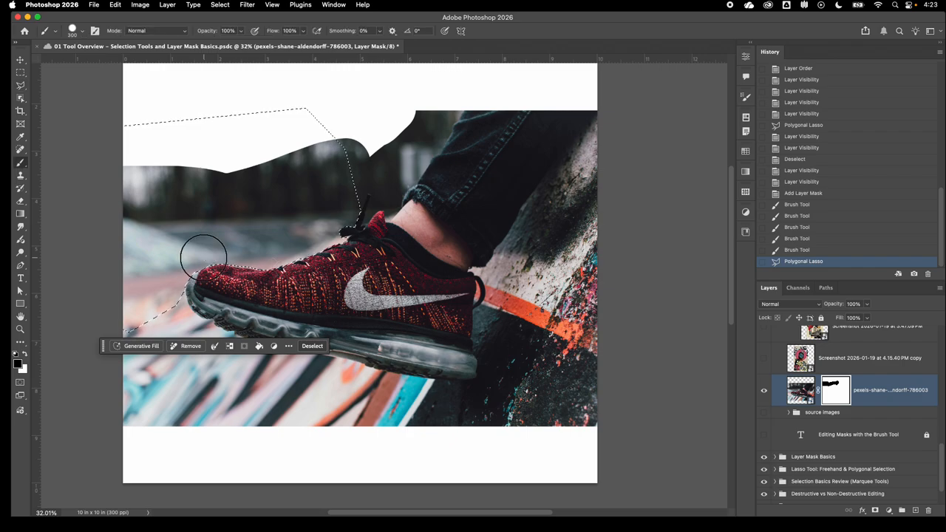
{"action": "mouse_move", "coordinate": [201, 252]}
{"action": "left_mouse_down"}
{"action": "mouse_move", "coordinate": [197, 249]}
{"action": "mouse_move", "coordinate": [178, 286]}
{"action": "mouse_move", "coordinate": [125, 325]}
{"action": "mouse_move", "coordinate": [400, 206]}
{"action": "mouse_move", "coordinate": [337, 171]}
{"action": "mouse_move", "coordinate": [340, 133]}
{"action": "mouse_move", "coordinate": [259, 171]}
{"action": "mouse_move", "coordinate": [292, 217]}
{"action": "mouse_move", "coordinate": [208, 204]}
{"action": "mouse_move", "coordinate": [146, 233]}
{"action": "mouse_move", "coordinate": [238, 155]}
{"action": "mouse_move", "coordinate": [102, 172]}
{"action": "mouse_move", "coordinate": [156, 156]}
{"action": "mouse_move", "coordinate": [141, 211]}
{"action": "mouse_move", "coordinate": [154, 167]}
{"action": "mouse_move", "coordinate": [333, 110]}
{"action": "left_mouse_up"}
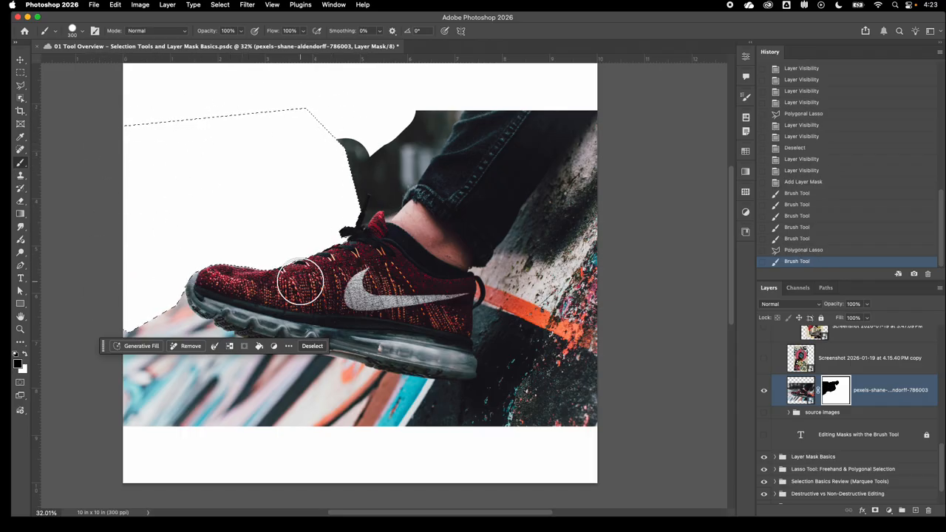
{"action": "mouse_move", "coordinate": [201, 109]}
{"action": "left_mouse_down"}
{"action": "mouse_move", "coordinate": [355, 262]}
{"action": "mouse_move", "coordinate": [150, 127]}
{"action": "mouse_move", "coordinate": [337, 262]}
{"action": "mouse_move", "coordinate": [170, 287]}
{"action": "left_mouse_up"}
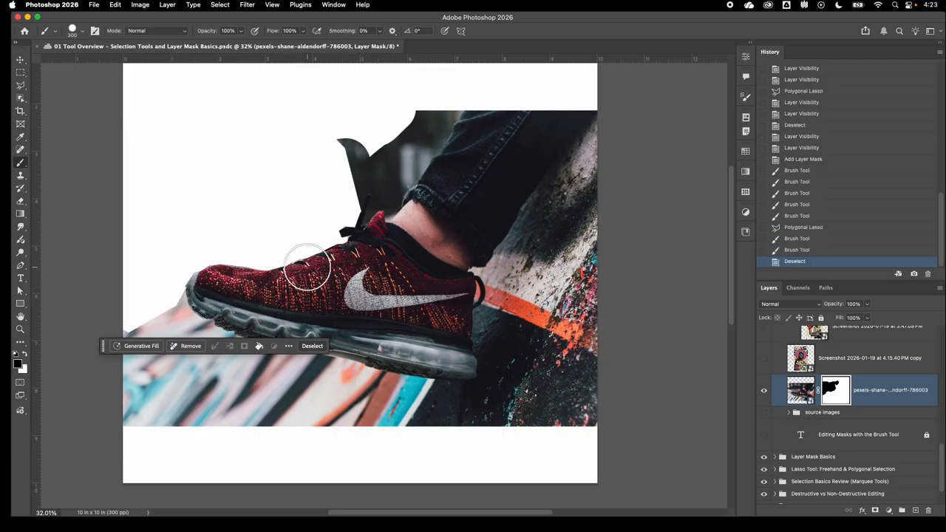
{"action": "key", "text": "ctrl+d"}
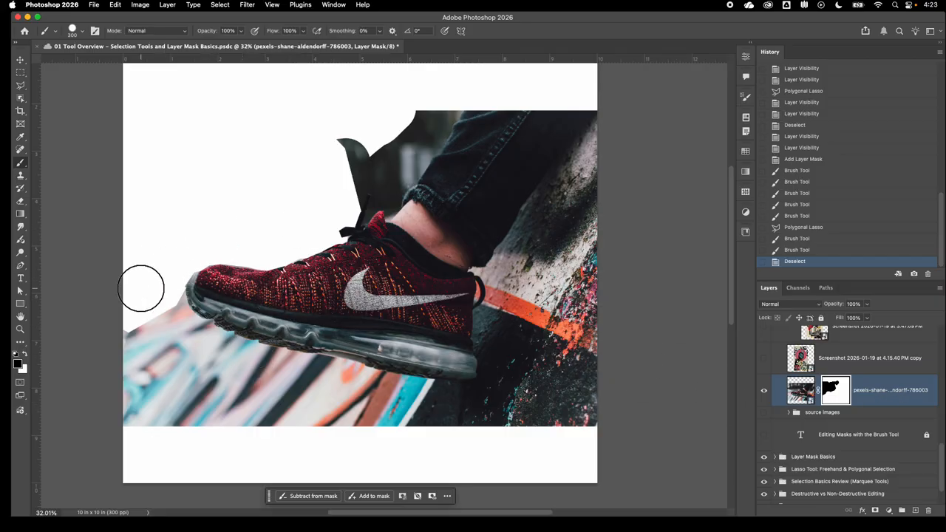
- Select the ankle, trouser leg and background above the shoe opening with the Polygonal Lasso, tracing the collar from lace to heel
{"action": "left_click", "coordinate": [21, 85]}
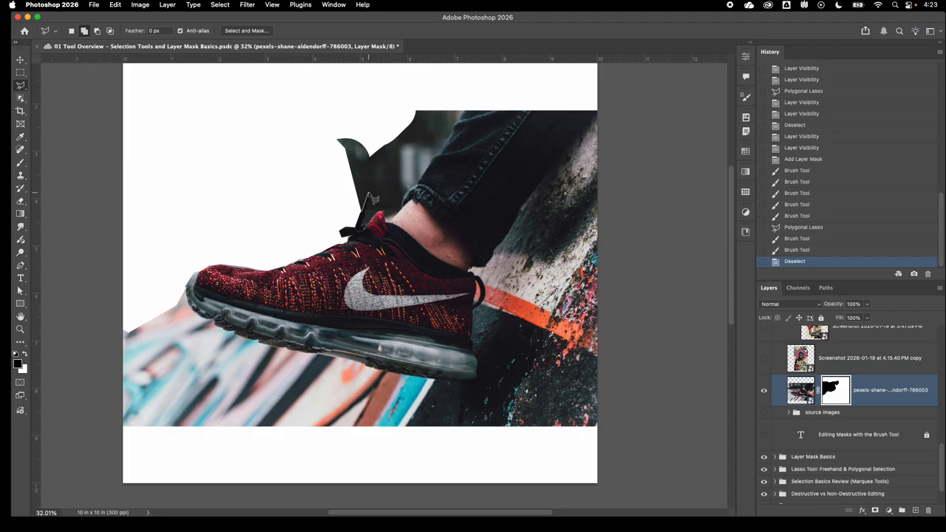
{"action": "left_click", "coordinate": [371, 194]}
{"action": "left_click", "coordinate": [368, 224]}
{"action": "left_click", "coordinate": [450, 280]}
{"action": "left_click", "coordinate": [625, 251]}
{"action": "left_click", "coordinate": [605, 88]}
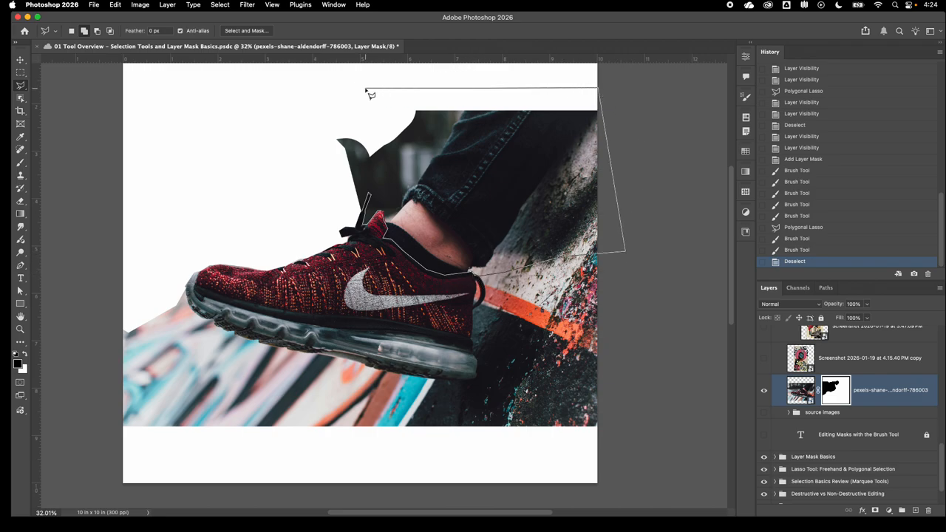
{"action": "left_click", "coordinate": [323, 97]}
{"action": "double_click", "coordinate": [294, 165]}
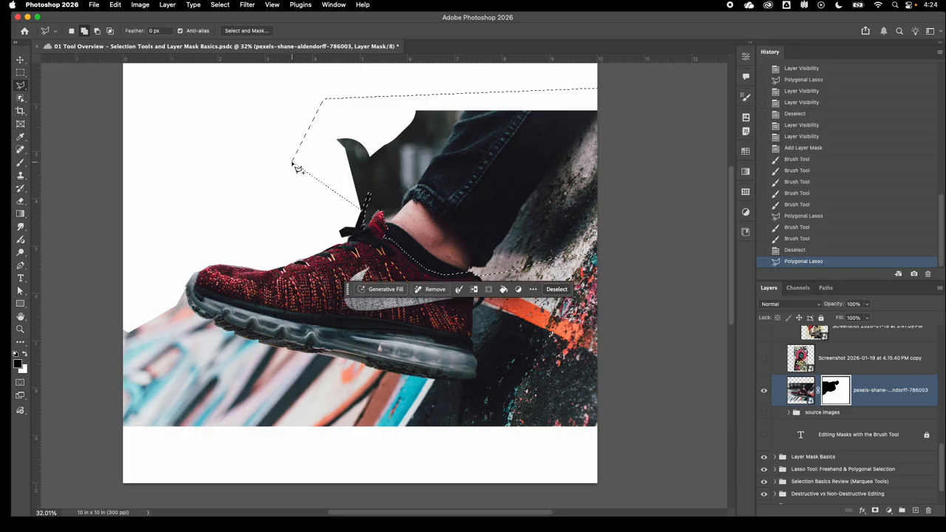
- Paint black on the mask inside the selection to hide the leg and background, and clear the selection
{"action": "key", "text": "b"}
{"action": "mouse_move", "coordinate": [358, 151]}
{"action": "left_mouse_down"}
{"action": "mouse_move", "coordinate": [362, 213]}
{"action": "mouse_move", "coordinate": [443, 110]}
{"action": "mouse_move", "coordinate": [500, 190]}
{"action": "mouse_move", "coordinate": [562, 251]}
{"action": "mouse_move", "coordinate": [608, 146]}
{"action": "mouse_move", "coordinate": [522, 162]}
{"action": "mouse_move", "coordinate": [604, 70]}
{"action": "mouse_move", "coordinate": [399, 118]}
{"action": "left_mouse_up"}
{"action": "key", "text": "super+d"}
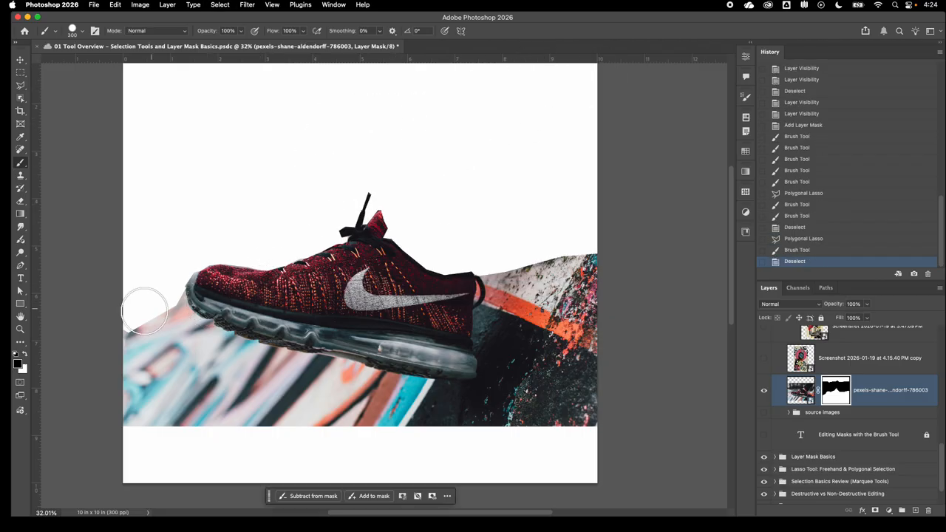
- Reduce the brush to 70 px and mask out the background right beside the toe tip
{"action": "key", "text": "bracketleft"}
{"action": "key", "text": "bracketleft"}
{"action": "key", "text": "bracketleft"}
{"action": "key", "text": "bracketleft"}
{"action": "key", "text": "bracketleft"}
{"action": "key", "text": "bracketleft"}
{"action": "key", "text": "bracketleft"}
{"action": "key", "text": "bracketleft"}
{"action": "key", "text": "bracketleft"}
{"action": "left_click_drag", "start_coordinate": [181, 305], "coordinate": [181, 300]}
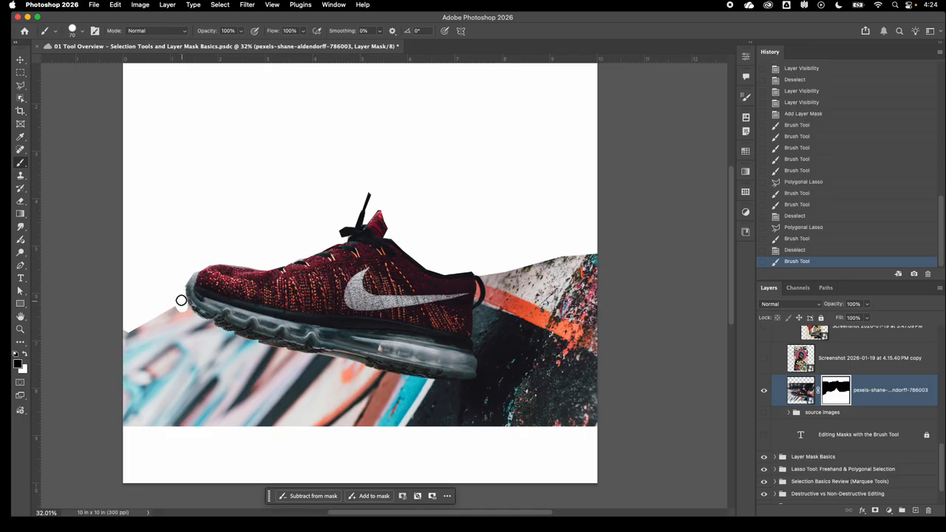
{"action": "left_click", "coordinate": [181, 305]}
- Mask out the background along the lower edge of the front sole, using a 25 px brush for the tread details
{"action": "scroll", "coordinate": [181, 304], "scroll_direction": "up", "scroll_amount": 3}
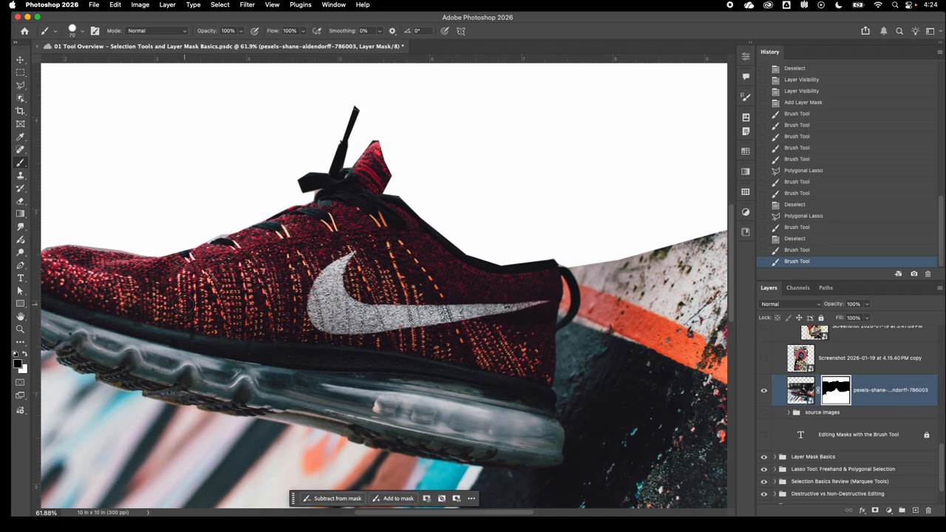
{"action": "left_click", "coordinate": [237, 219]}
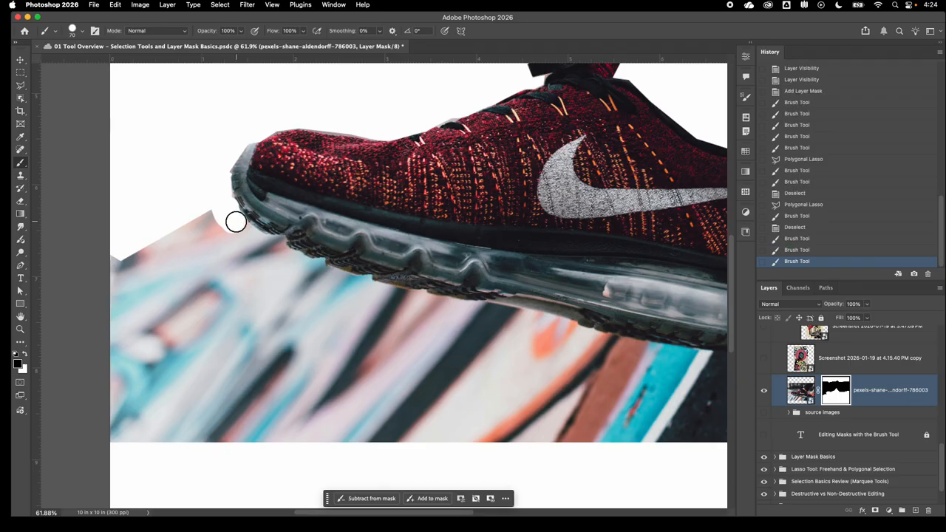
{"action": "left_click_drag", "start_coordinate": [245, 231], "coordinate": [260, 245]}
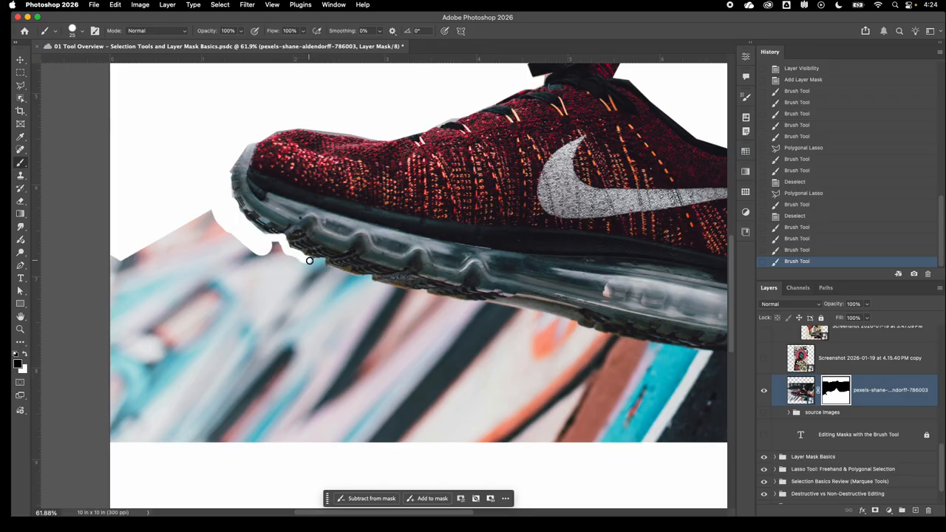
{"action": "left_click", "coordinate": [310, 261]}
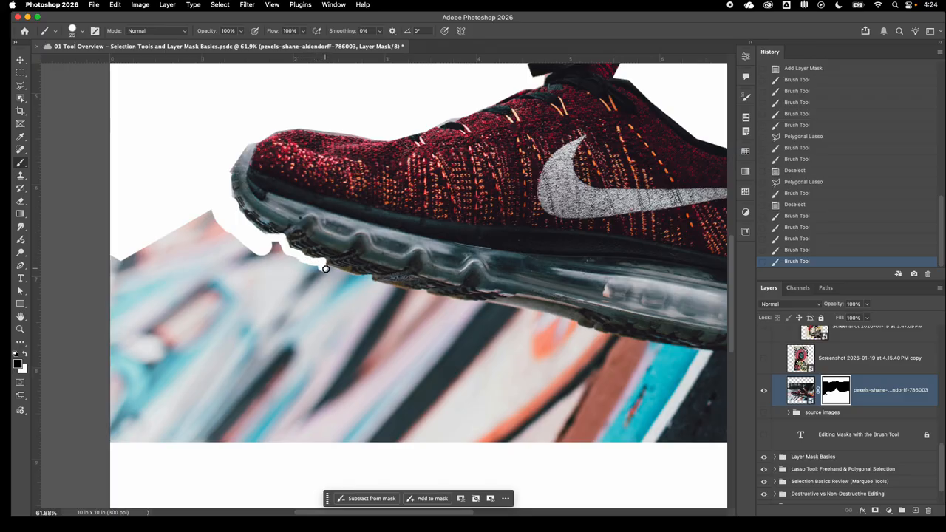
{"action": "mouse_move", "coordinate": [325, 269]}
{"action": "left_mouse_down"}
{"action": "mouse_move", "coordinate": [415, 298]}
{"action": "mouse_move", "coordinate": [406, 296]}
{"action": "mouse_move", "coordinate": [425, 293]}
{"action": "mouse_move", "coordinate": [417, 296]}
{"action": "mouse_move", "coordinate": [460, 307]}
{"action": "mouse_move", "coordinate": [451, 305]}
{"action": "mouse_move", "coordinate": [472, 321]}
{"action": "mouse_move", "coordinate": [465, 307]}
{"action": "mouse_move", "coordinate": [481, 306]}
{"action": "mouse_move", "coordinate": [450, 388]}
{"action": "mouse_move", "coordinate": [463, 392]}
{"action": "mouse_move", "coordinate": [416, 436]}
{"action": "left_mouse_up"}
- Enlarge the brush to 250 px and mask out the graffiti background below the front half of the sneaker
{"action": "key", "text": "bracketright"}
{"action": "key", "text": "bracketright"}
{"action": "key", "text": "bracketright"}
{"action": "key", "text": "bracketleft"}
{"action": "scroll", "coordinate": [385, 403], "scroll_direction": "down", "scroll_amount": 5}
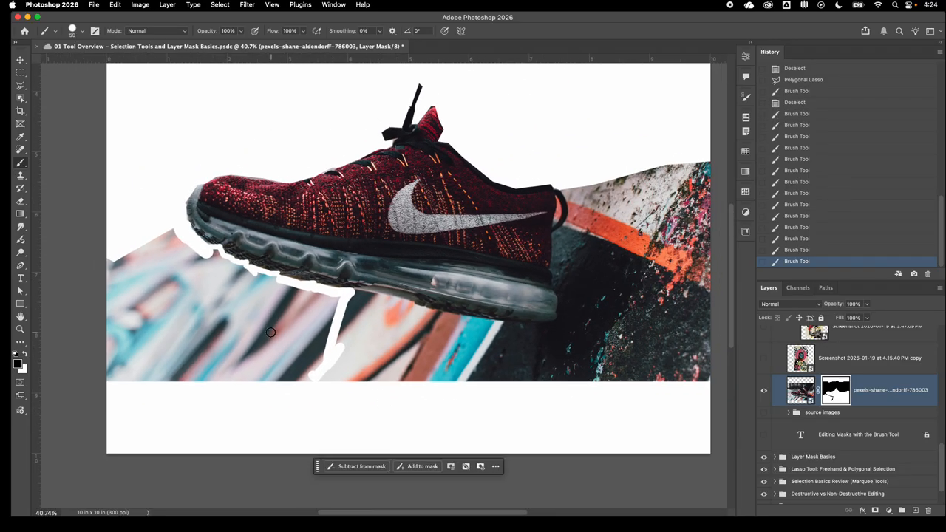
{"action": "key", "text": "bracketright"}
{"action": "key", "text": "bracketright"}
{"action": "key", "text": "bracketright"}
{"action": "key", "text": "bracketright"}
{"action": "key", "text": "bracketright"}
{"action": "key", "text": "bracketright"}
{"action": "key", "text": "bracketright"}
{"action": "key", "text": "bracketright"}
{"action": "key", "text": "bracketright"}
{"action": "key", "text": "bracketright"}
{"action": "mouse_move", "coordinate": [293, 317]}
{"action": "left_mouse_down"}
{"action": "mouse_move", "coordinate": [319, 311]}
{"action": "mouse_move", "coordinate": [298, 375]}
{"action": "mouse_move", "coordinate": [255, 294]}
{"action": "mouse_move", "coordinate": [275, 305]}
{"action": "mouse_move", "coordinate": [232, 290]}
{"action": "mouse_move", "coordinate": [167, 243]}
{"action": "mouse_move", "coordinate": [140, 247]}
{"action": "mouse_move", "coordinate": [103, 326]}
{"action": "mouse_move", "coordinate": [138, 358]}
{"action": "mouse_move", "coordinate": [157, 335]}
{"action": "mouse_move", "coordinate": [253, 387]}
{"action": "mouse_move", "coordinate": [192, 331]}
{"action": "mouse_move", "coordinate": [261, 340]}
{"action": "mouse_move", "coordinate": [95, 399]}
{"action": "mouse_move", "coordinate": [130, 347]}
{"action": "left_mouse_up"}
- Mask out the remaining background behind the heel and beneath the rear sole so only the sneaker is left
{"action": "key", "text": "super+minus"}
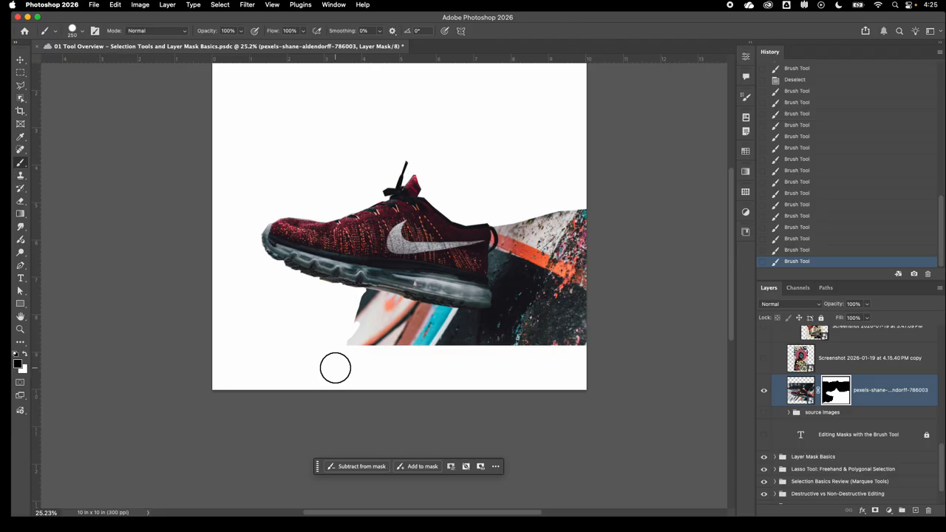
{"action": "scroll", "coordinate": [335, 367], "scroll_direction": "up", "scroll_amount": 2}
{"action": "scroll", "coordinate": [335, 367], "scroll_direction": "right", "scroll_amount": 1}
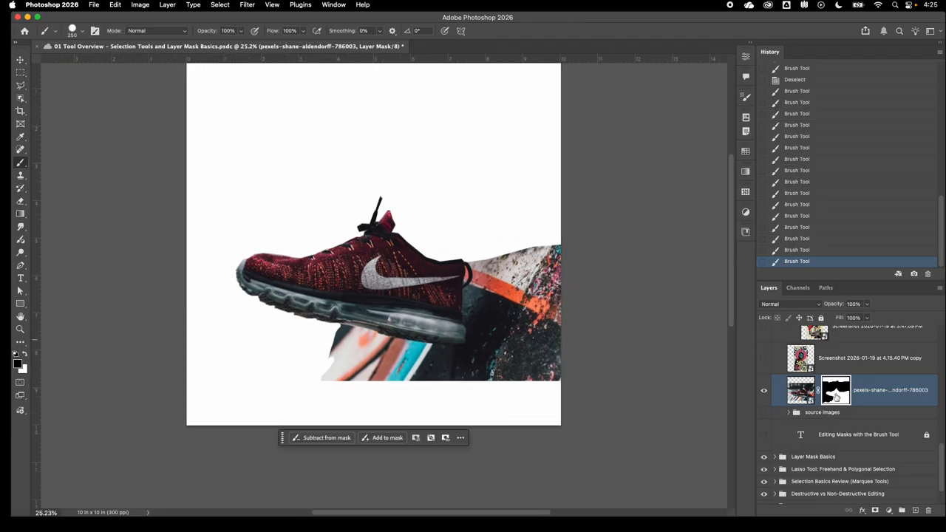
{"action": "mouse_move", "coordinate": [487, 270]}
{"action": "left_mouse_down"}
{"action": "mouse_move", "coordinate": [482, 257]}
{"action": "mouse_move", "coordinate": [477, 349]}
{"action": "mouse_move", "coordinate": [464, 362]}
{"action": "left_mouse_up"}
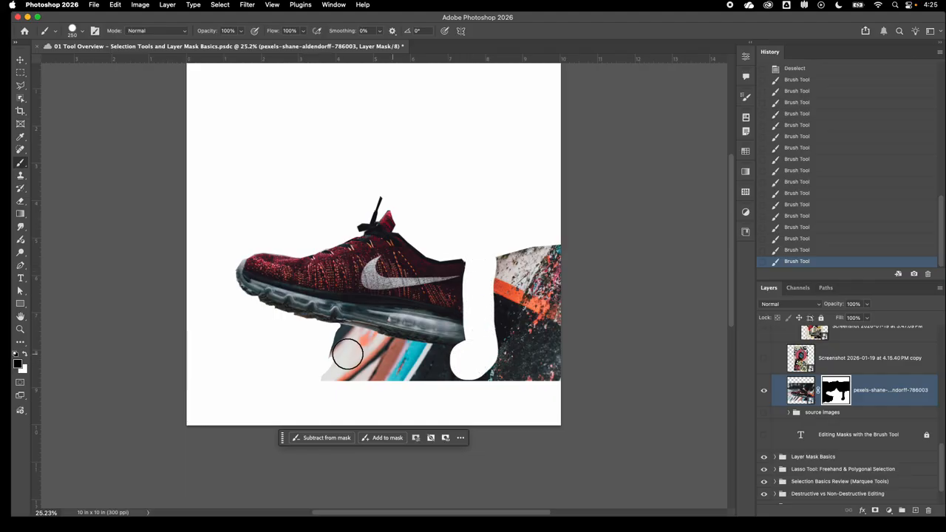
{"action": "mouse_move", "coordinate": [347, 354]}
{"action": "left_mouse_down"}
{"action": "mouse_move", "coordinate": [455, 360]}
{"action": "mouse_move", "coordinate": [322, 374]}
{"action": "mouse_move", "coordinate": [418, 368]}
{"action": "mouse_move", "coordinate": [462, 389]}
{"action": "mouse_move", "coordinate": [517, 231]}
{"action": "mouse_move", "coordinate": [510, 304]}
{"action": "mouse_move", "coordinate": [501, 272]}
{"action": "mouse_move", "coordinate": [521, 322]}
{"action": "mouse_move", "coordinate": [560, 226]}
{"action": "mouse_move", "coordinate": [568, 354]}
{"action": "left_mouse_up"}
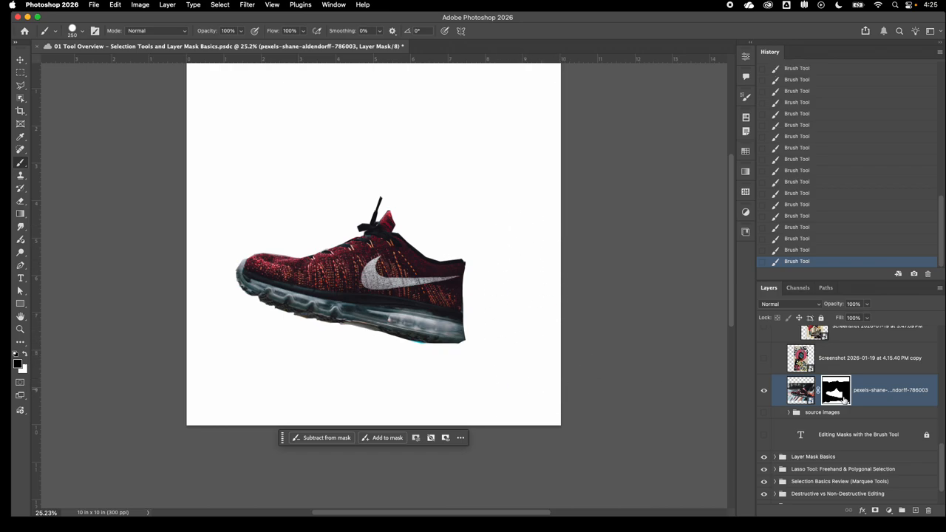
- Display the sneaker's layer mask on its own in black and white, and return to the normal image view
{"action": "left_click", "coordinate": [836, 391], "text": "alt"}
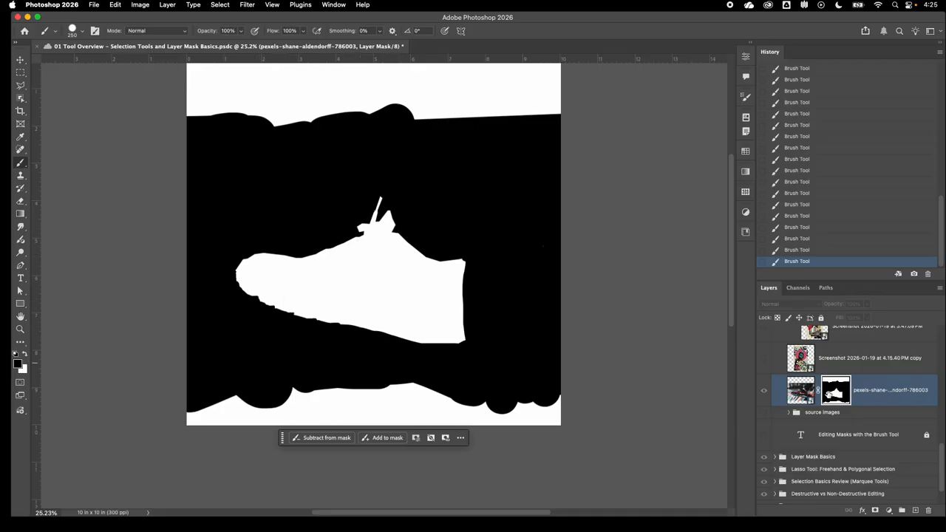
{"action": "left_click", "coordinate": [829, 396], "text": "alt"}
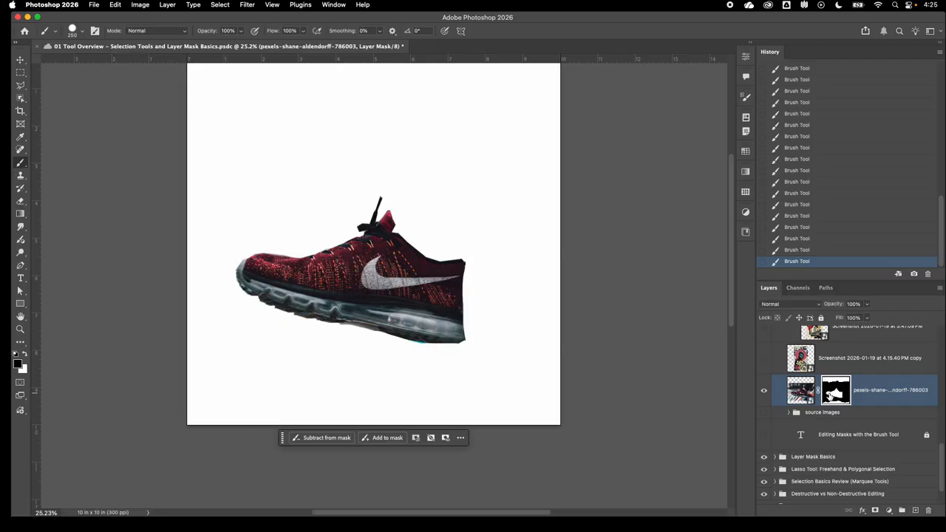
- Paint white on the mask around the toe to reveal the background, and paint black to hide it again
{"action": "right_click", "coordinate": [21, 167]}
{"action": "left_click", "coordinate": [49, 162]}
{"action": "key", "text": "x"}
{"action": "mouse_move", "coordinate": [317, 256]}
{"action": "left_mouse_down"}
{"action": "mouse_move", "coordinate": [313, 247]}
{"action": "mouse_move", "coordinate": [259, 266]}
{"action": "mouse_move", "coordinate": [257, 287]}
{"action": "left_mouse_up"}
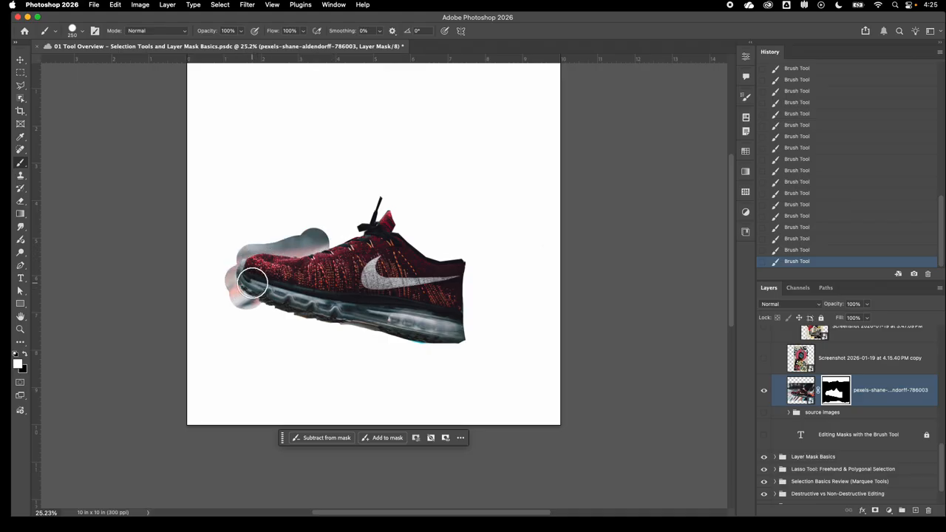
{"action": "key", "text": "x"}
{"action": "mouse_move", "coordinate": [253, 232]}
{"action": "left_mouse_down"}
{"action": "mouse_move", "coordinate": [288, 240]}
{"action": "mouse_move", "coordinate": [324, 229]}
{"action": "mouse_move", "coordinate": [298, 242]}
{"action": "mouse_move", "coordinate": [246, 239]}
{"action": "mouse_move", "coordinate": [230, 251]}
{"action": "mouse_move", "coordinate": [222, 279]}
{"action": "mouse_move", "coordinate": [244, 317]}
{"action": "left_mouse_up"}
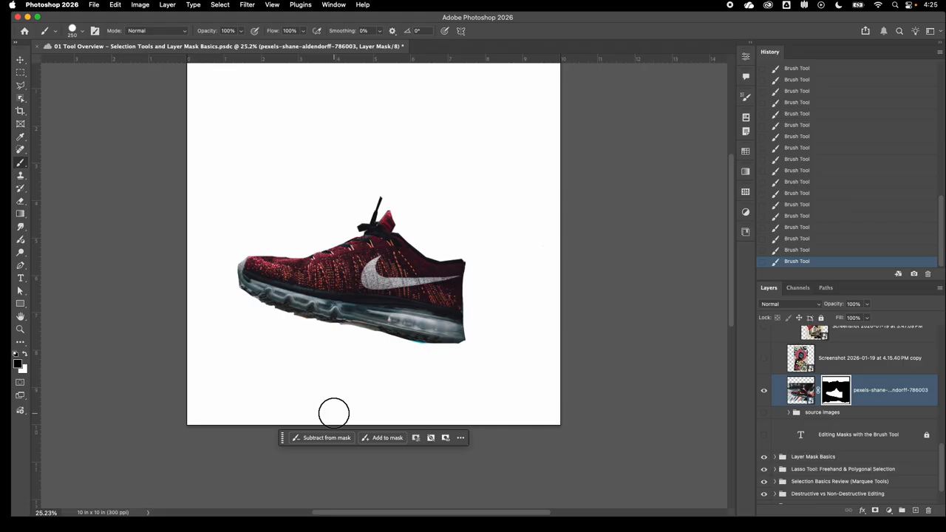